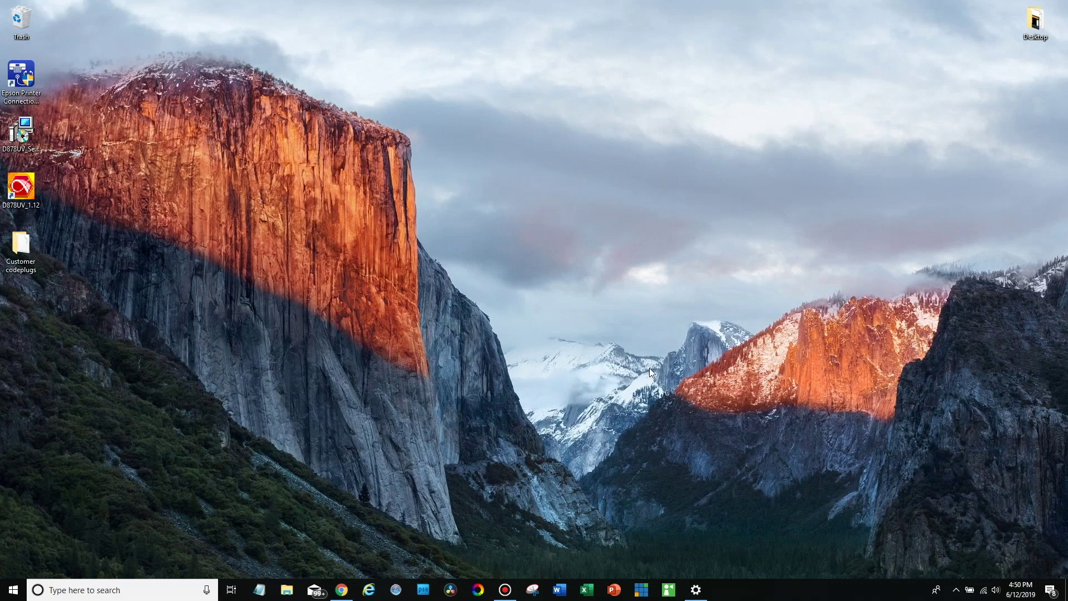
Open Chrome and go to BridgeCom's AnyTone AT-D878UV support page, scrolling down to the downloads.
left_click(341, 590)
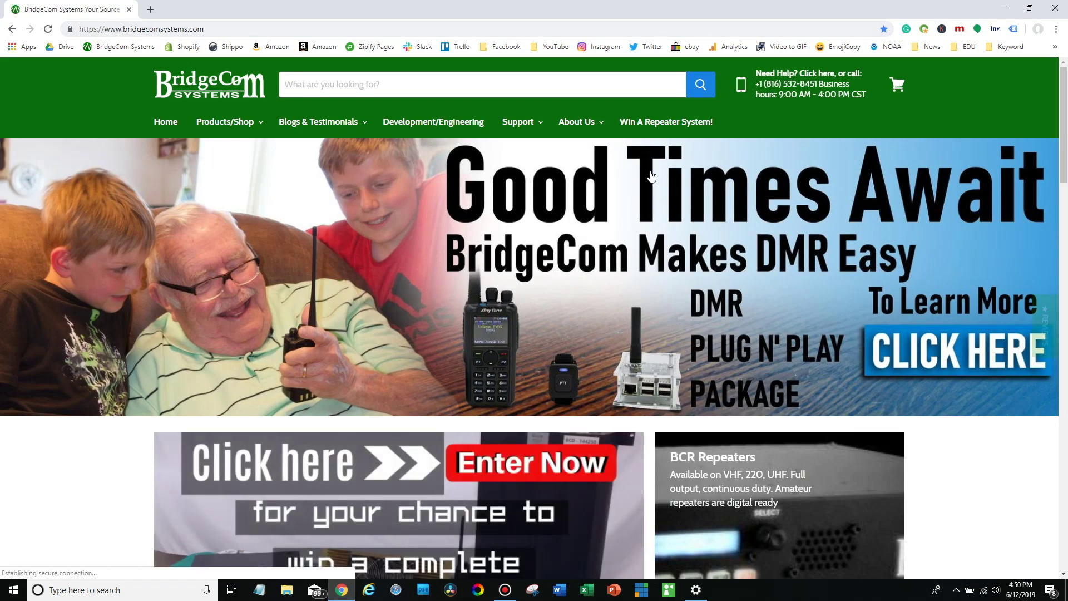
left_click(526, 125)
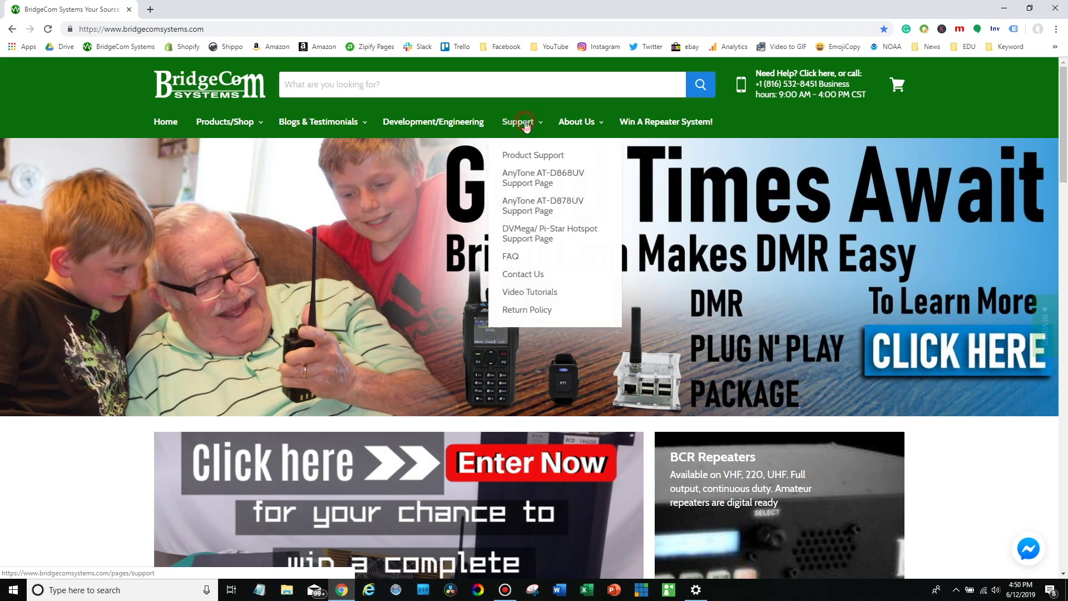
left_click(539, 203)
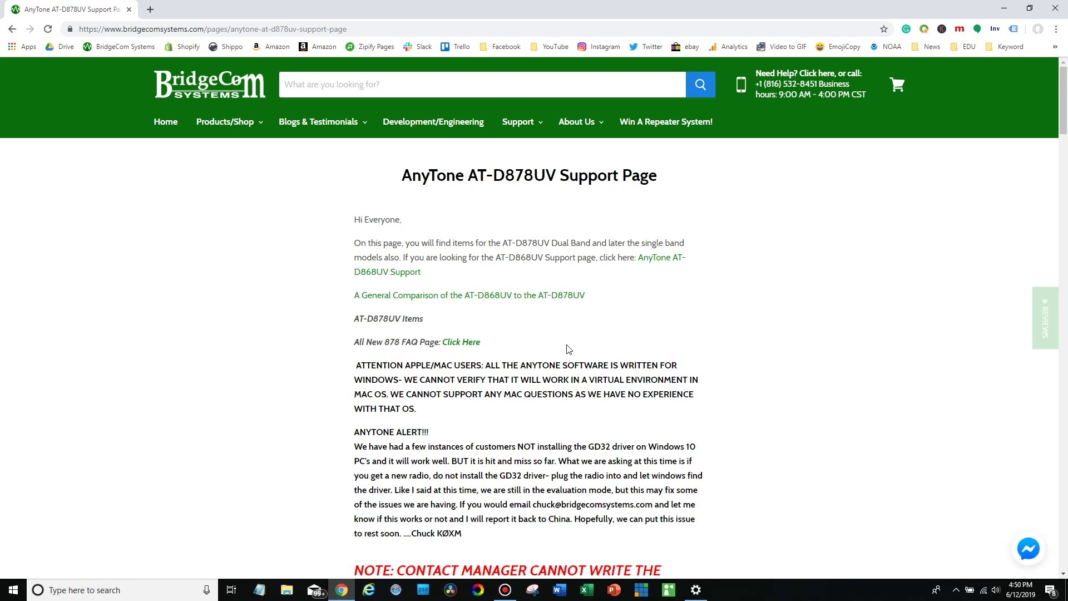
scroll(568, 350, "down", 15)
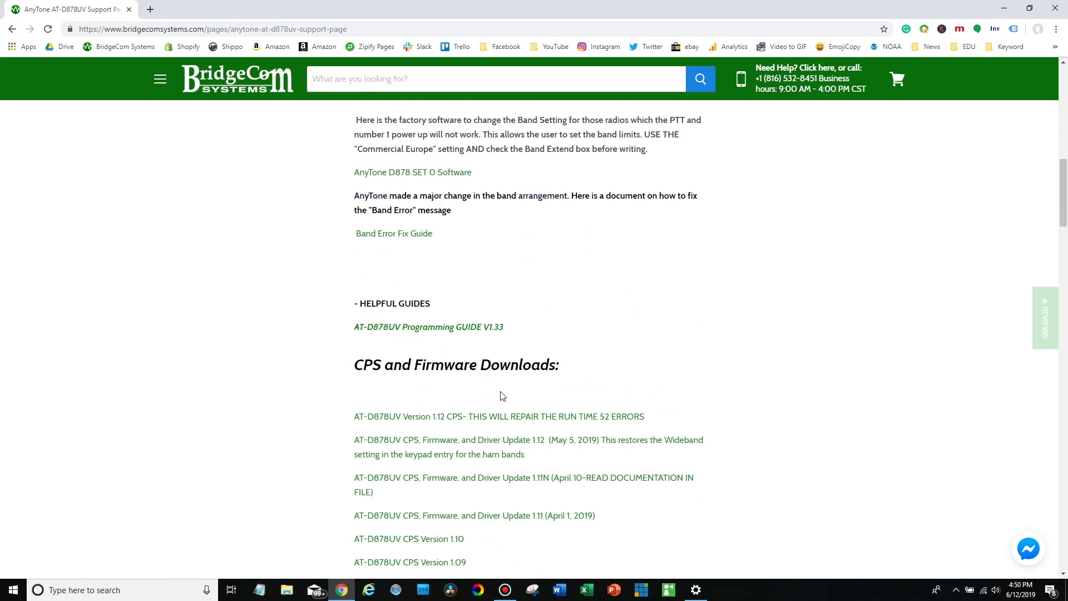
scroll(502, 396, "down", 3)
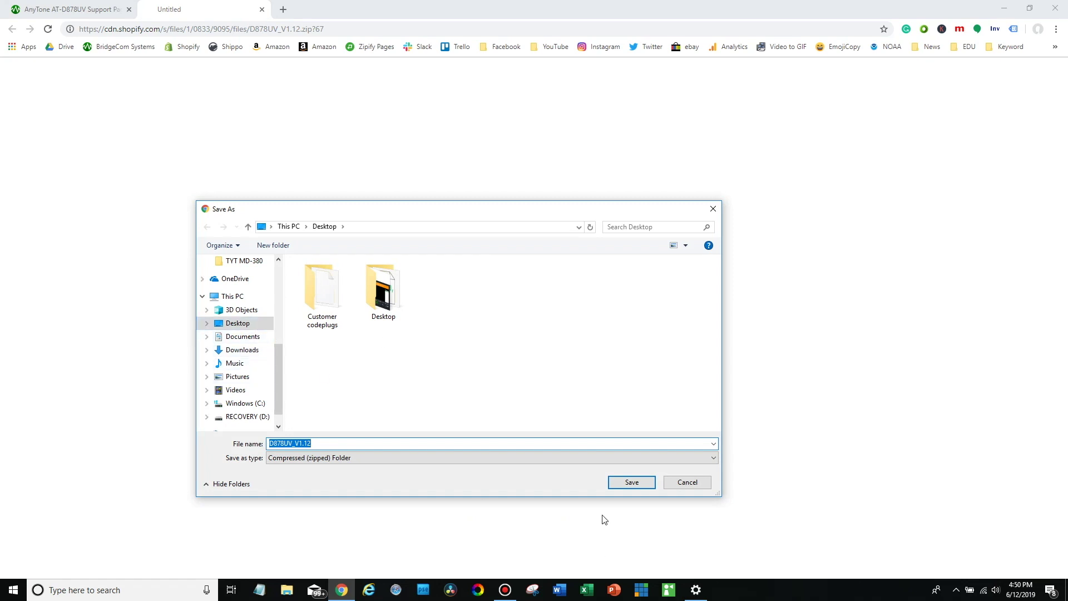
Save the D878UV_V1.12 zip to the Desktop and extract it into a D878UV_V1.12 folder.
left_click(629, 482)
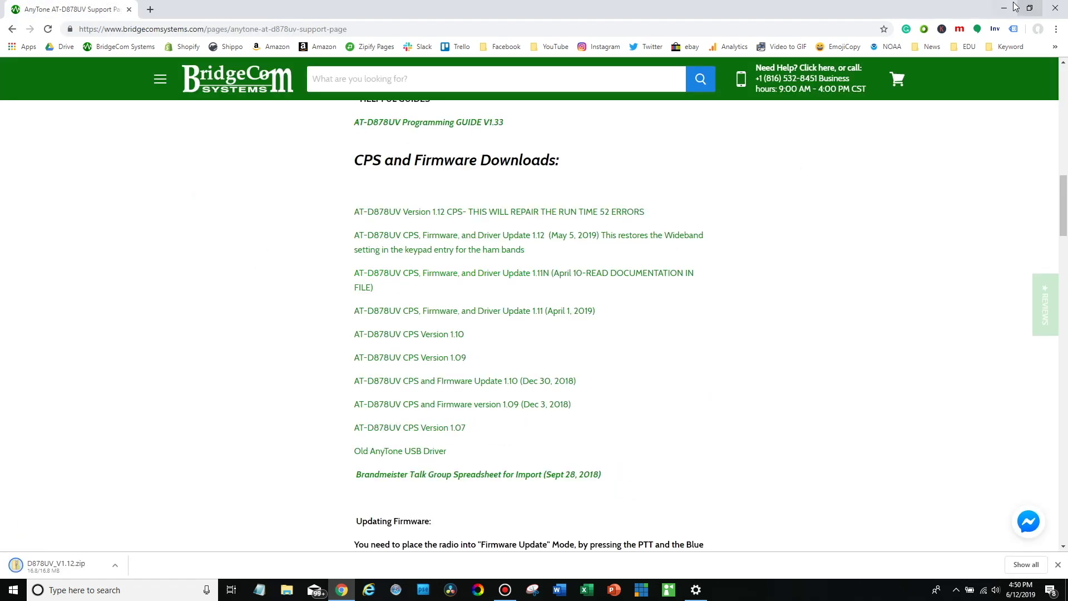
left_click(1012, 8)
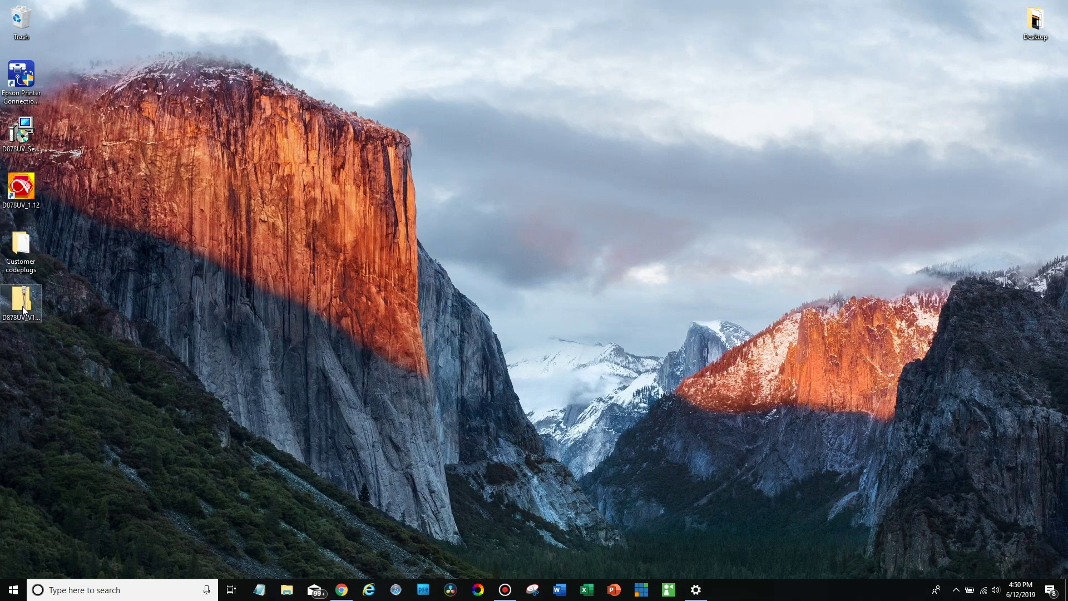
right_click(22, 306)
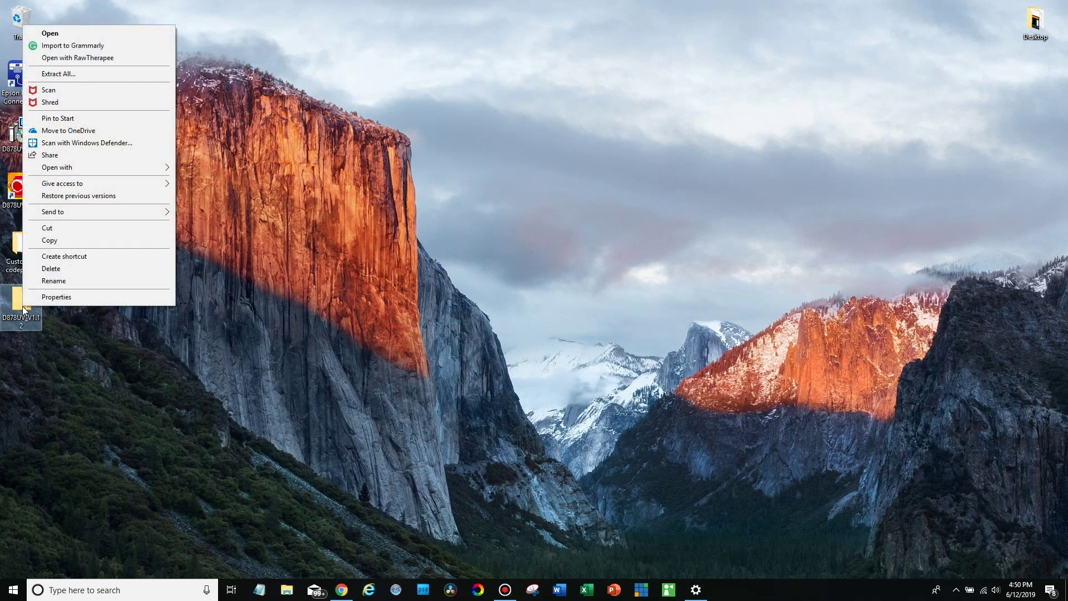
left_click(78, 75)
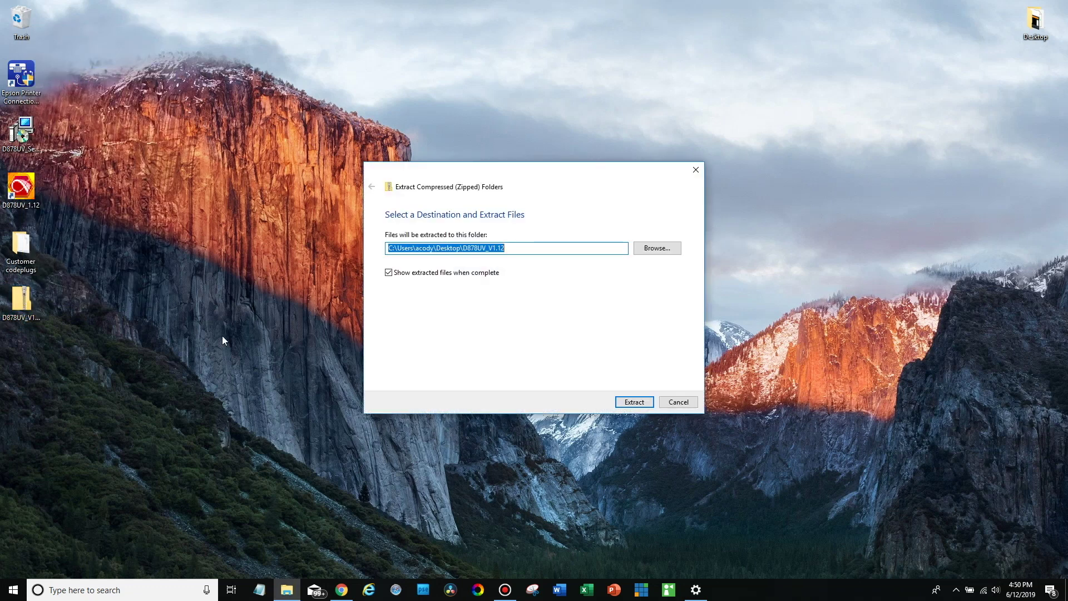
left_click(633, 403)
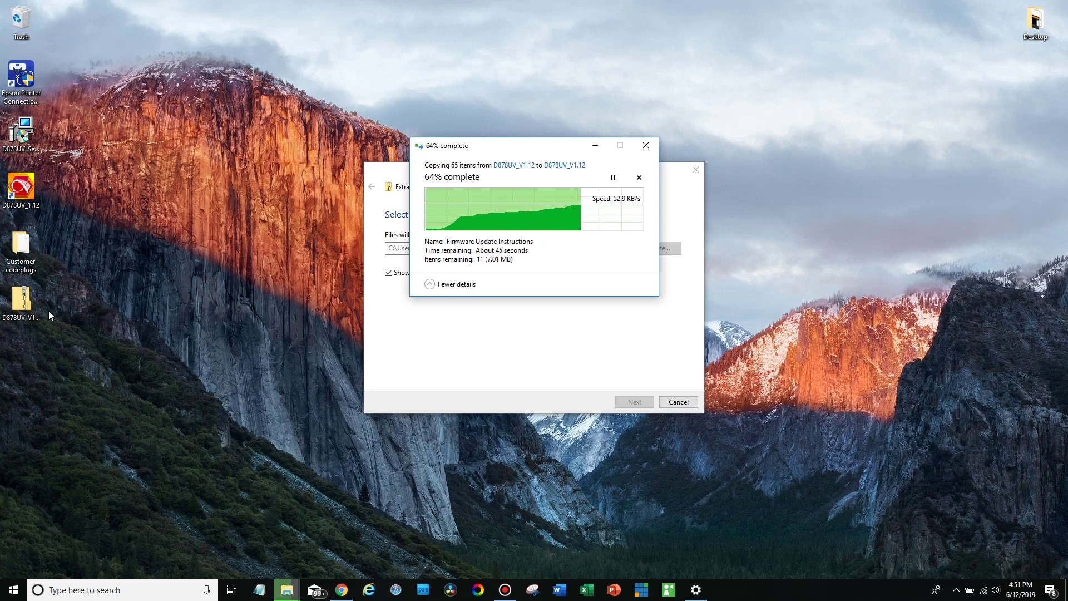
Delete the leftover D878UV_V1.12 zip from the Desktop, leaving the extracted folder's window in front.
right_click(22, 295)
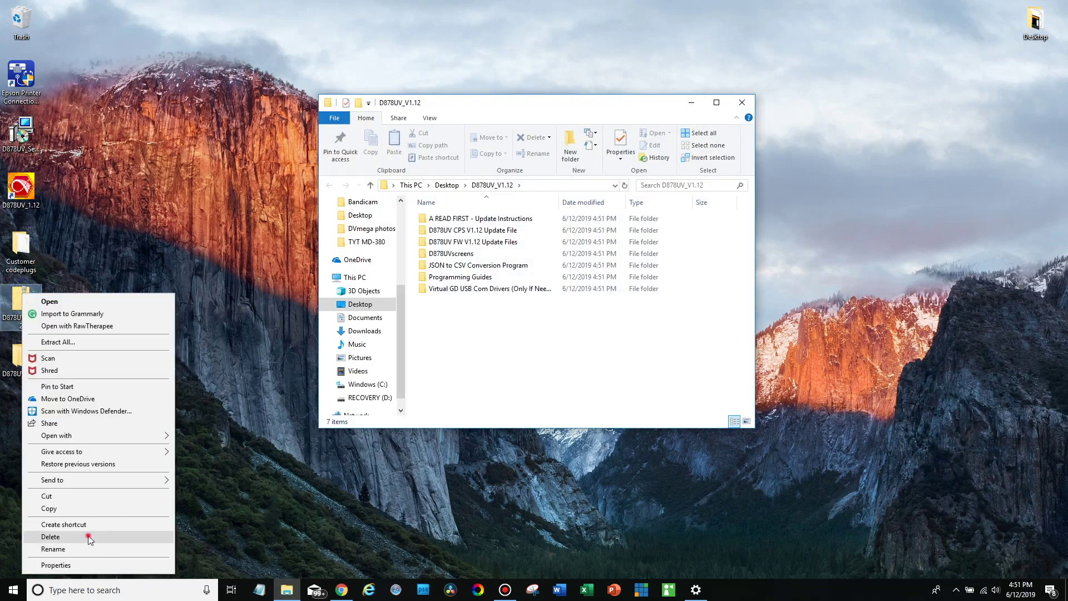
left_click(379, 253)
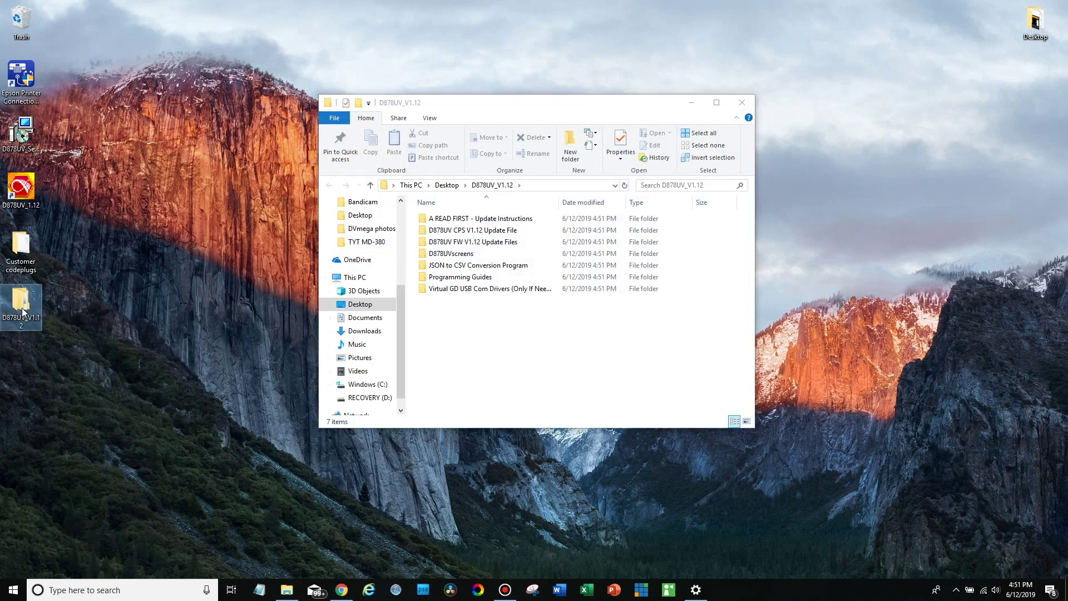
left_click(496, 360)
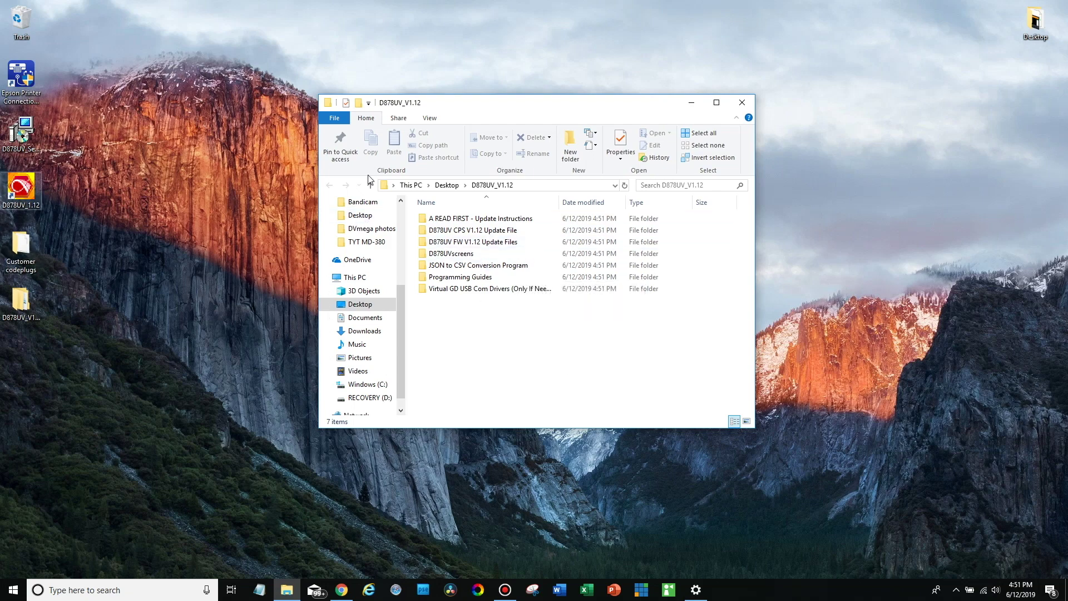
Launch the D878UV CPS version 1.12 and confirm COM3 as the communication port.
left_click(742, 102)
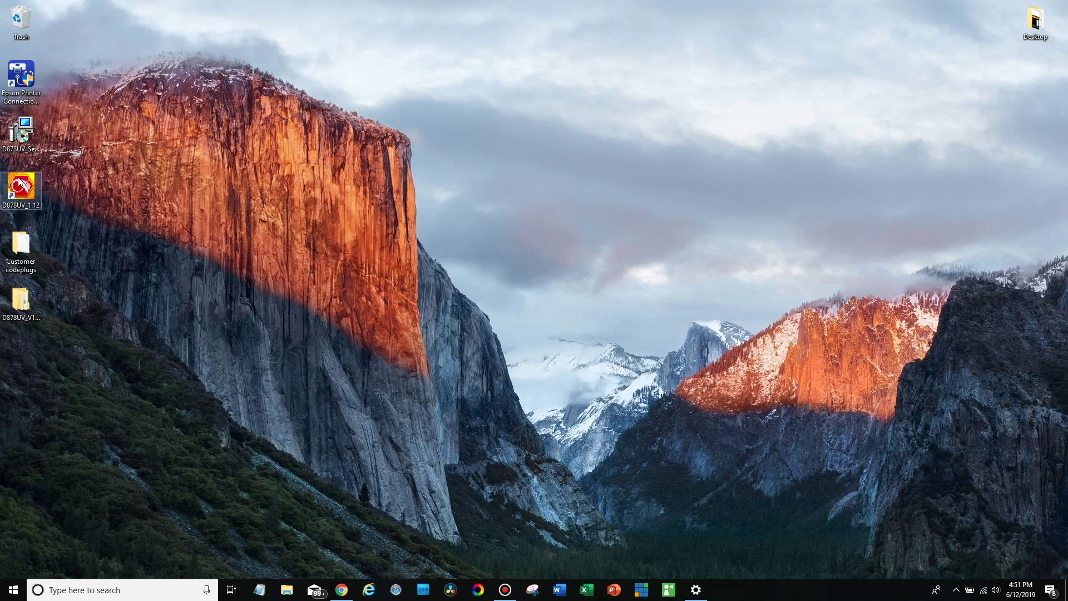
double_click(20, 183)
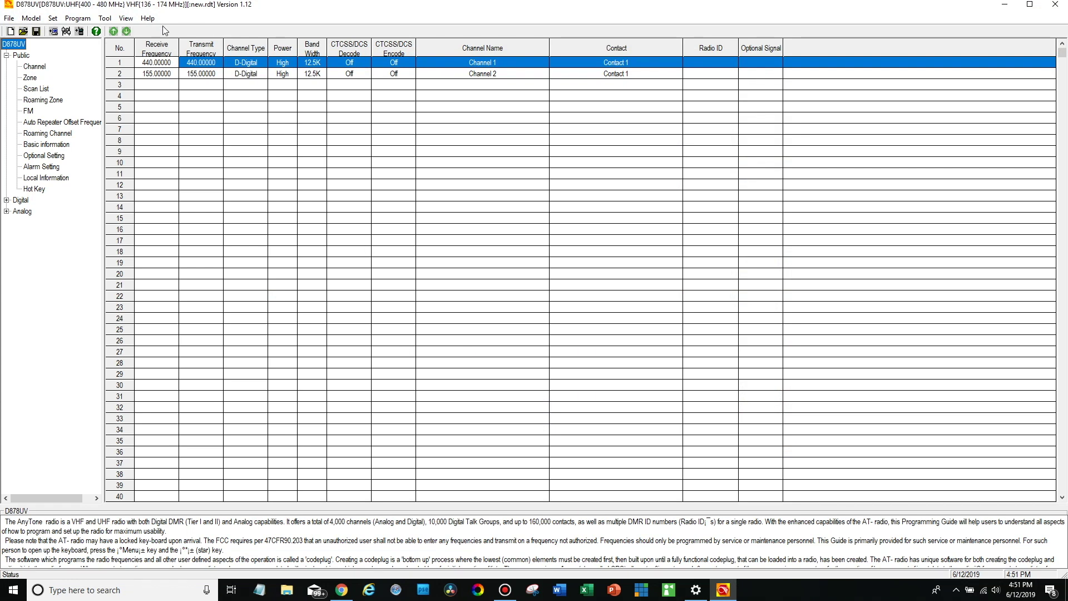
left_click(65, 32)
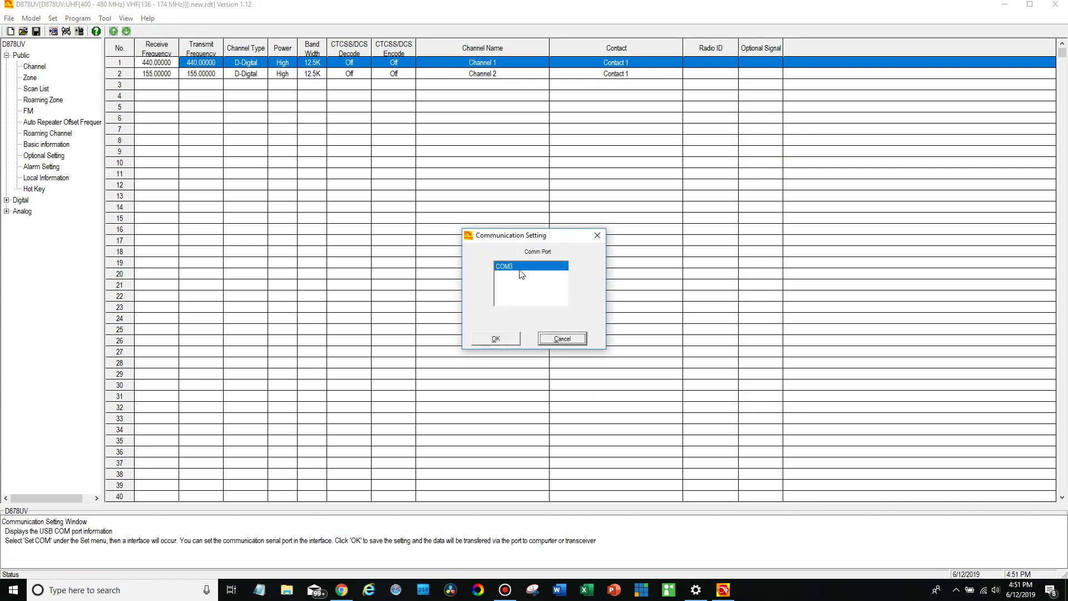
left_click(497, 338)
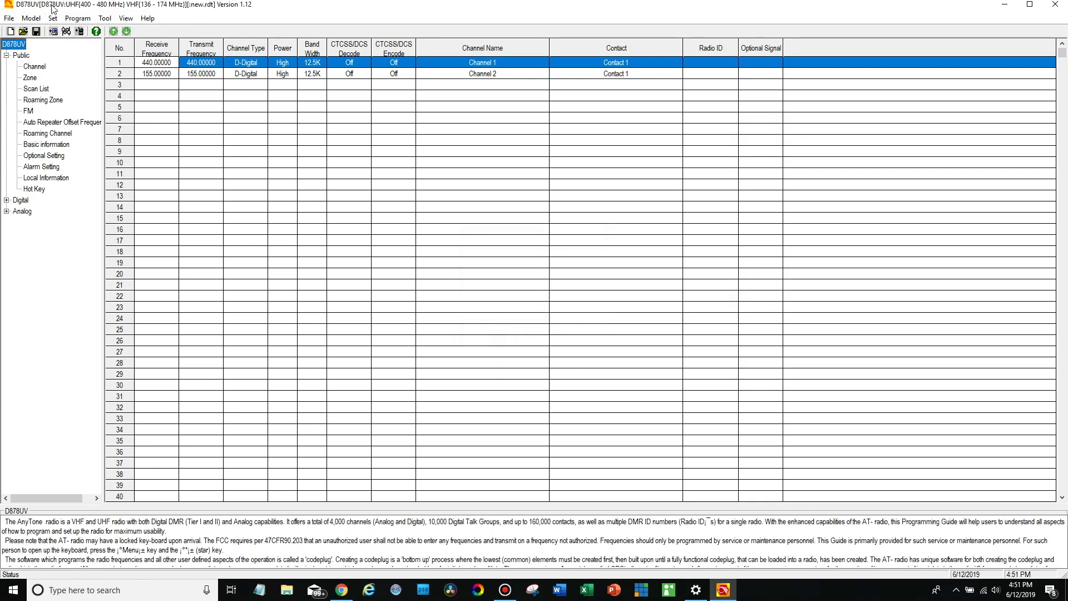
Bring up the Firmware and Icon Update window from the Tool menu.
left_click(84, 19)
mouse_move(103, 21)
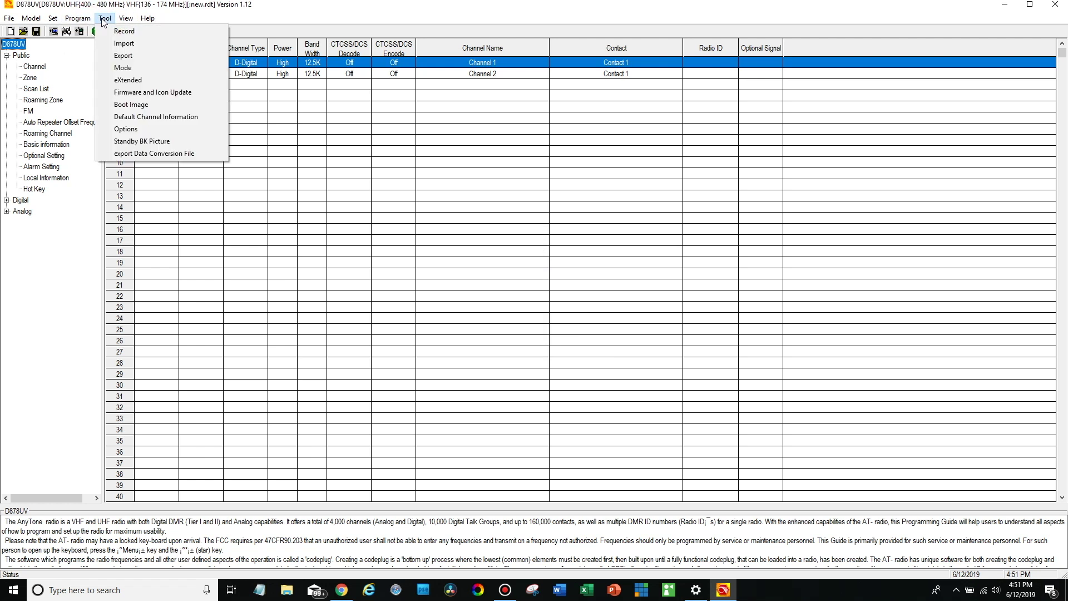
left_click(195, 96)
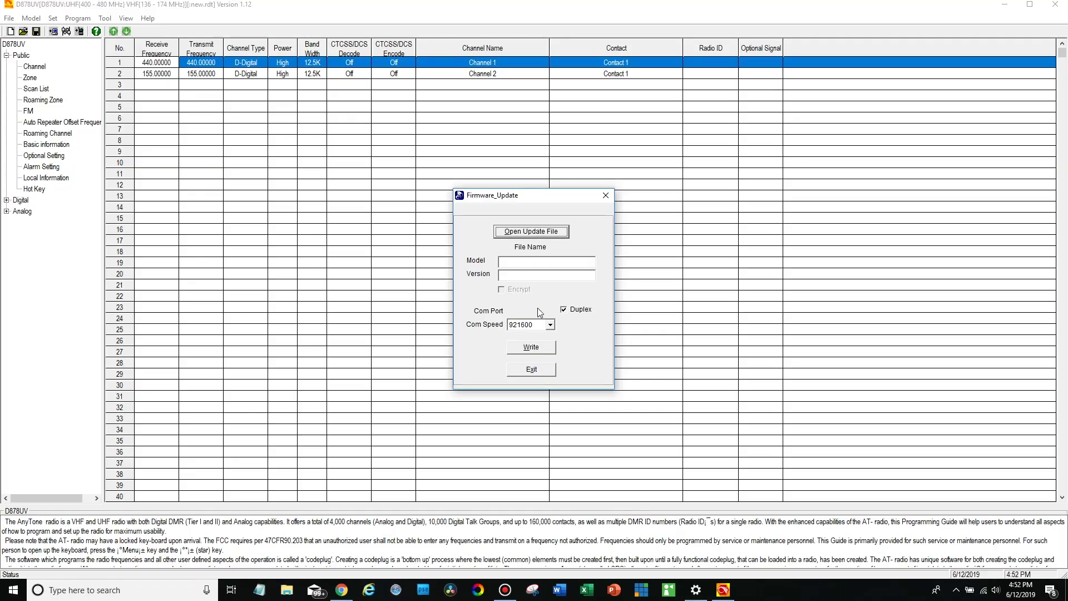
Open D878UV_V1.12_2019-04-18.spi from Desktop > D878UV_V1.12 > D878UV FW V1.12 Update Files.
left_click(527, 232)
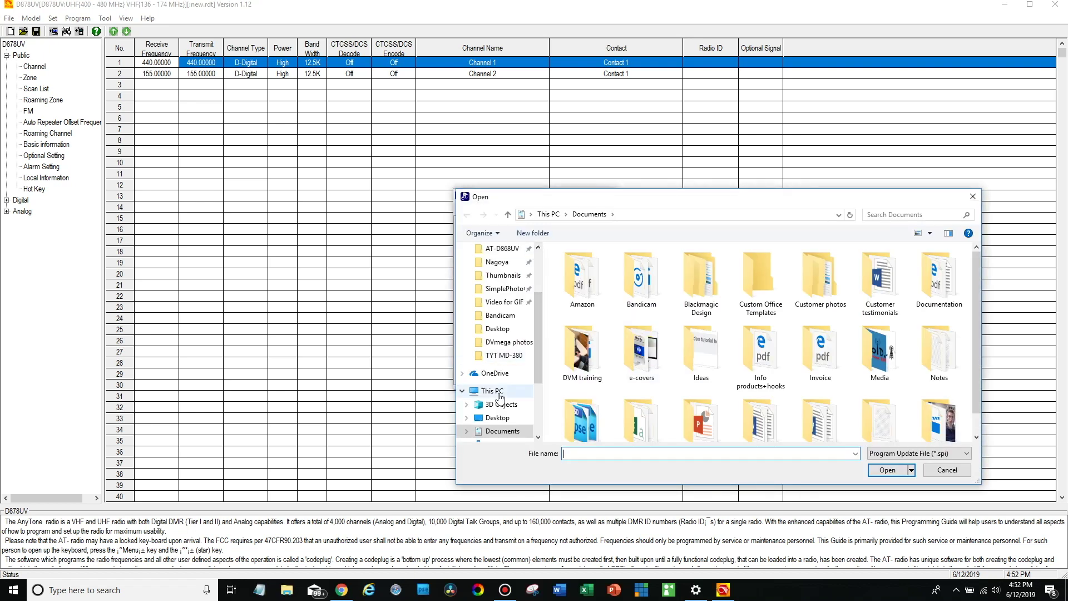
left_click(503, 418)
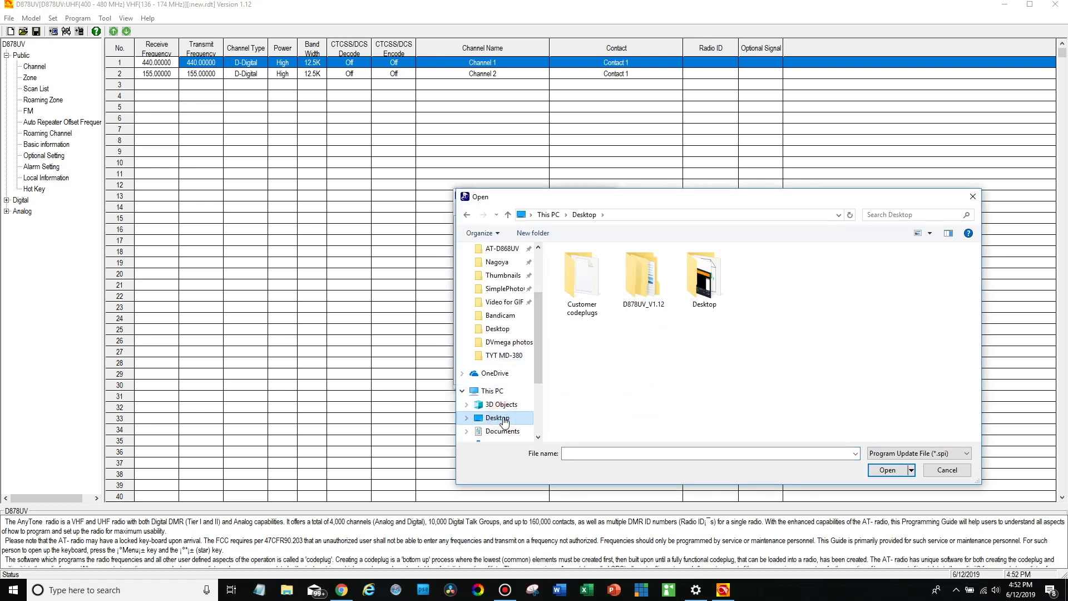
double_click(631, 280)
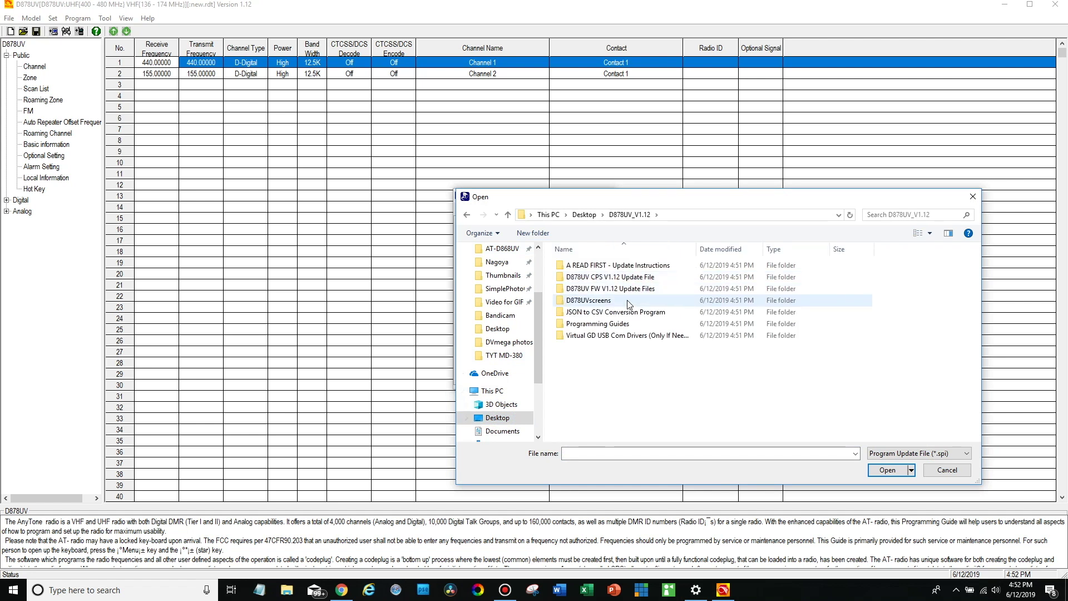
double_click(660, 289)
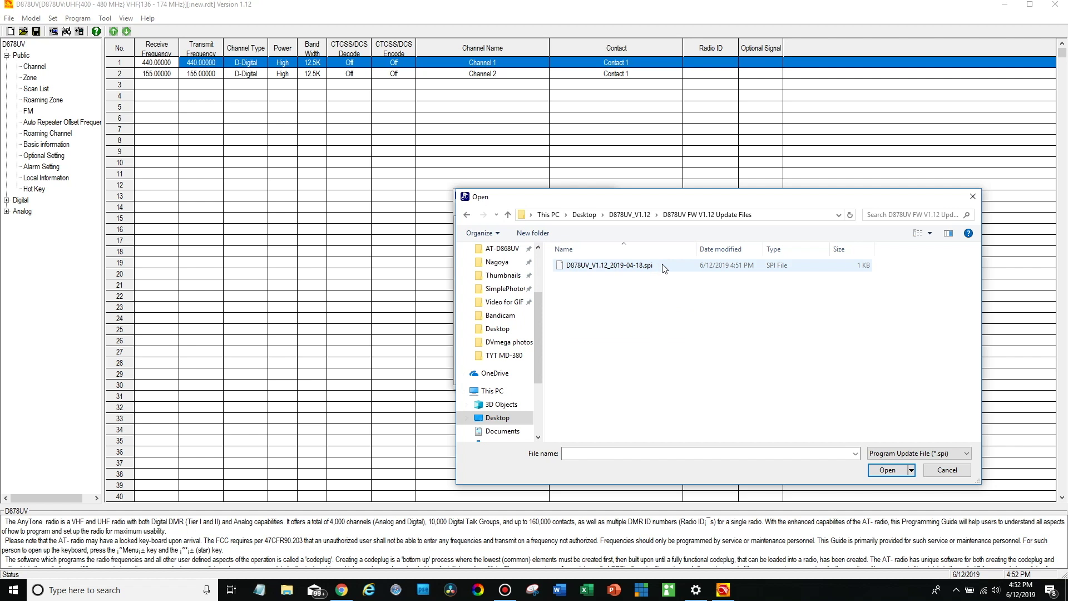
left_click(628, 271)
left_click(883, 469)
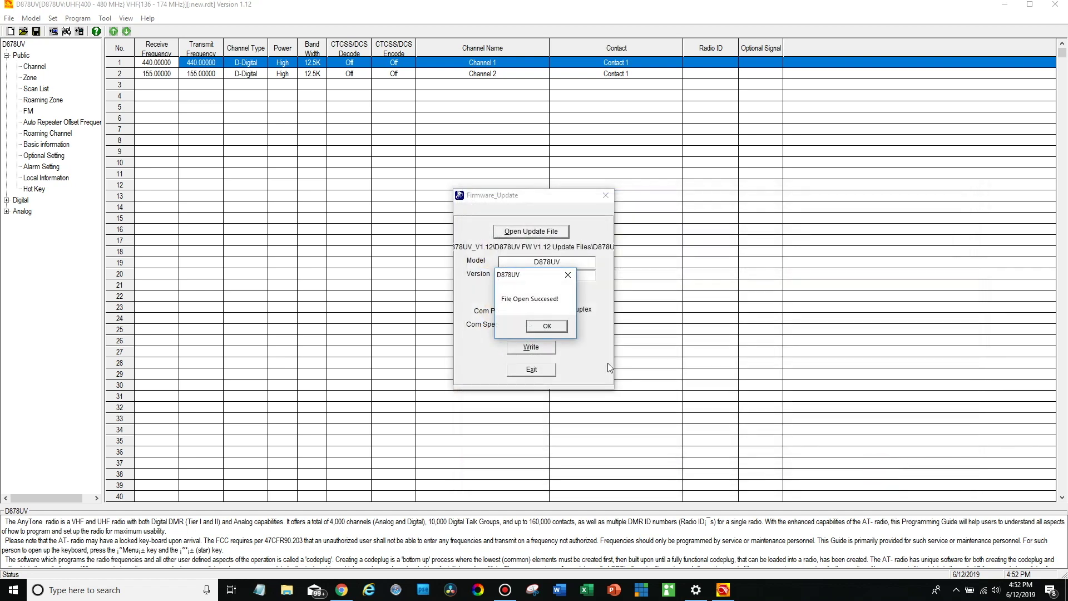
Write the loaded V1.12 firmware to the radio, acknowledge 'Write Complete', and close Firmware_Update.
left_click(548, 327)
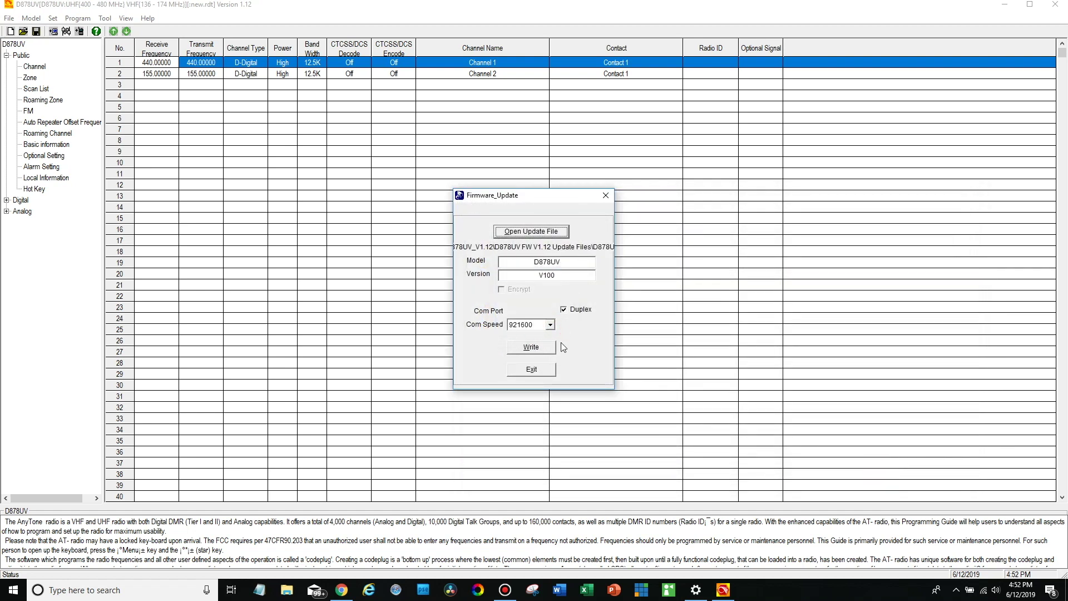
left_click(528, 351)
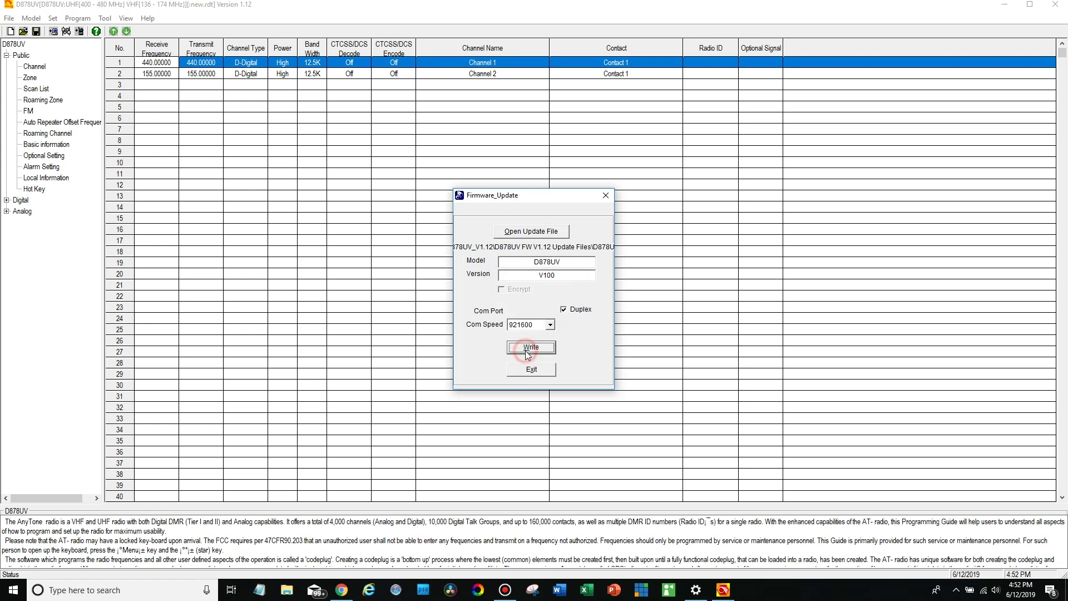
left_click(528, 333)
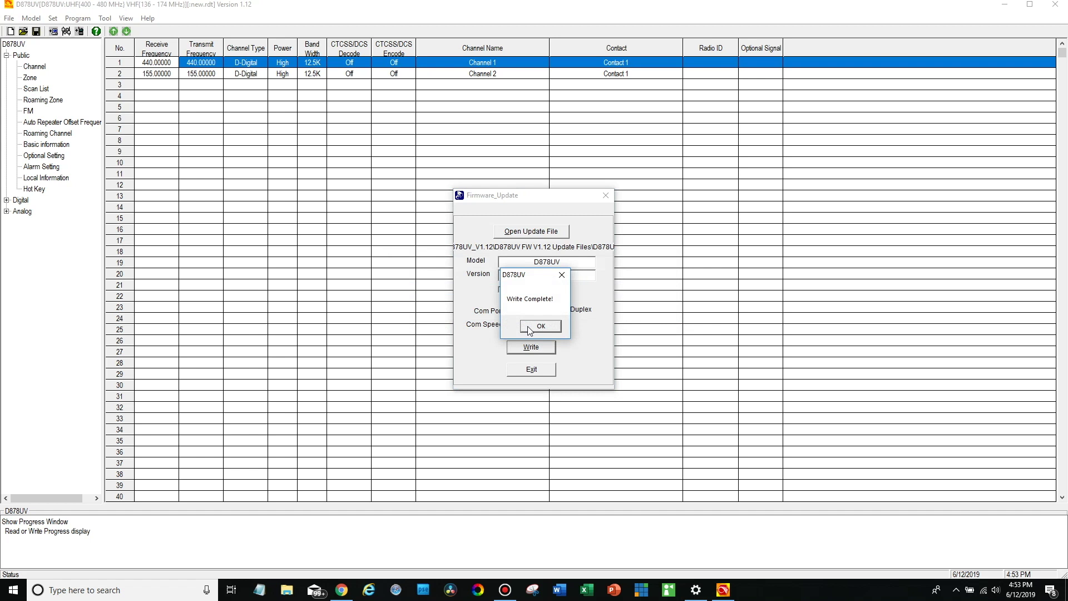
left_click(529, 330)
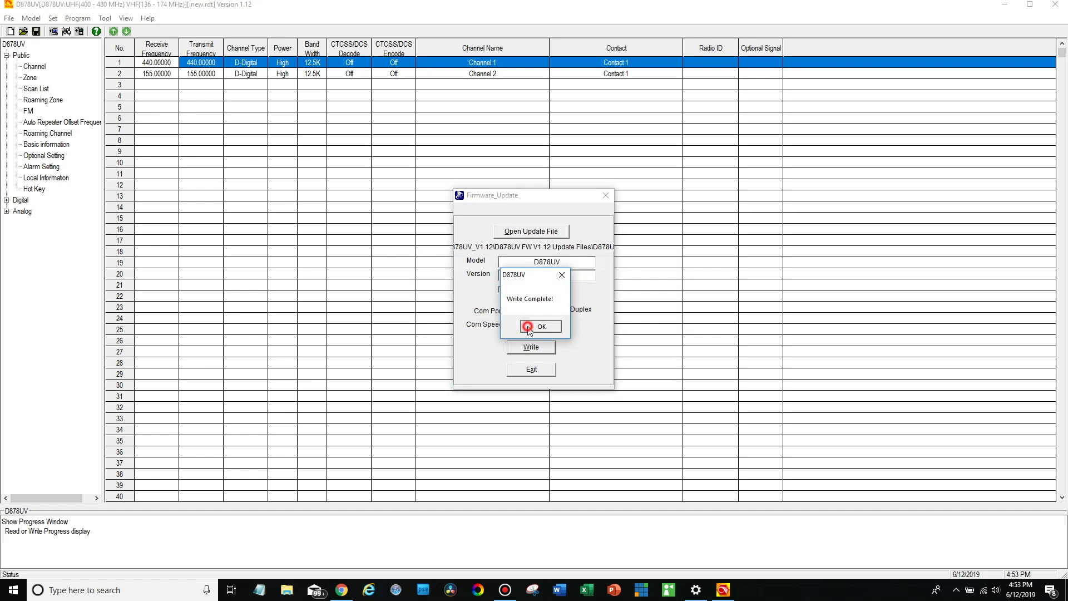
left_click(605, 195)
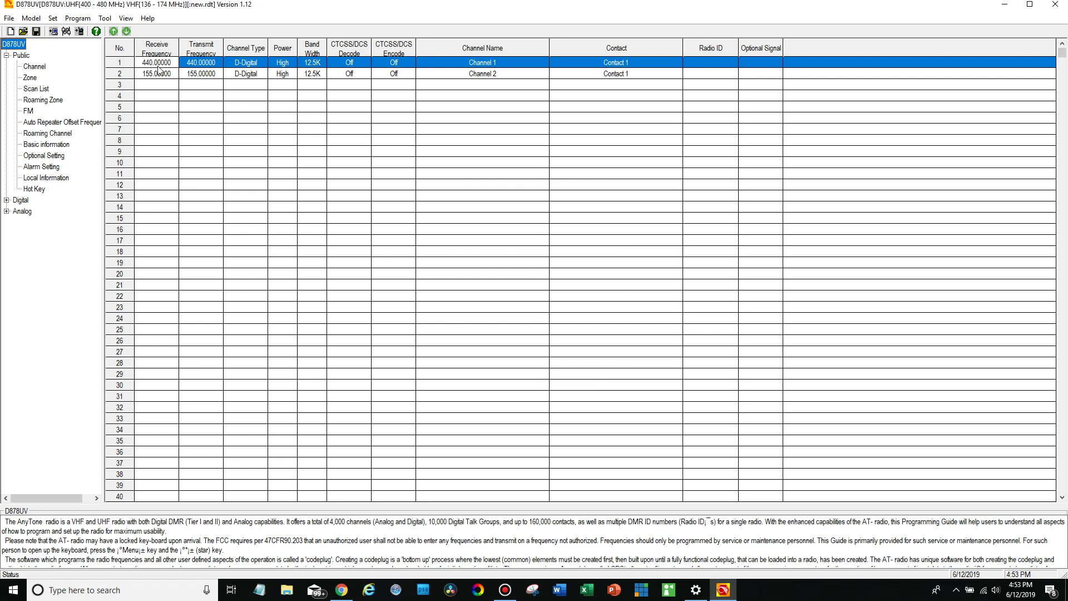